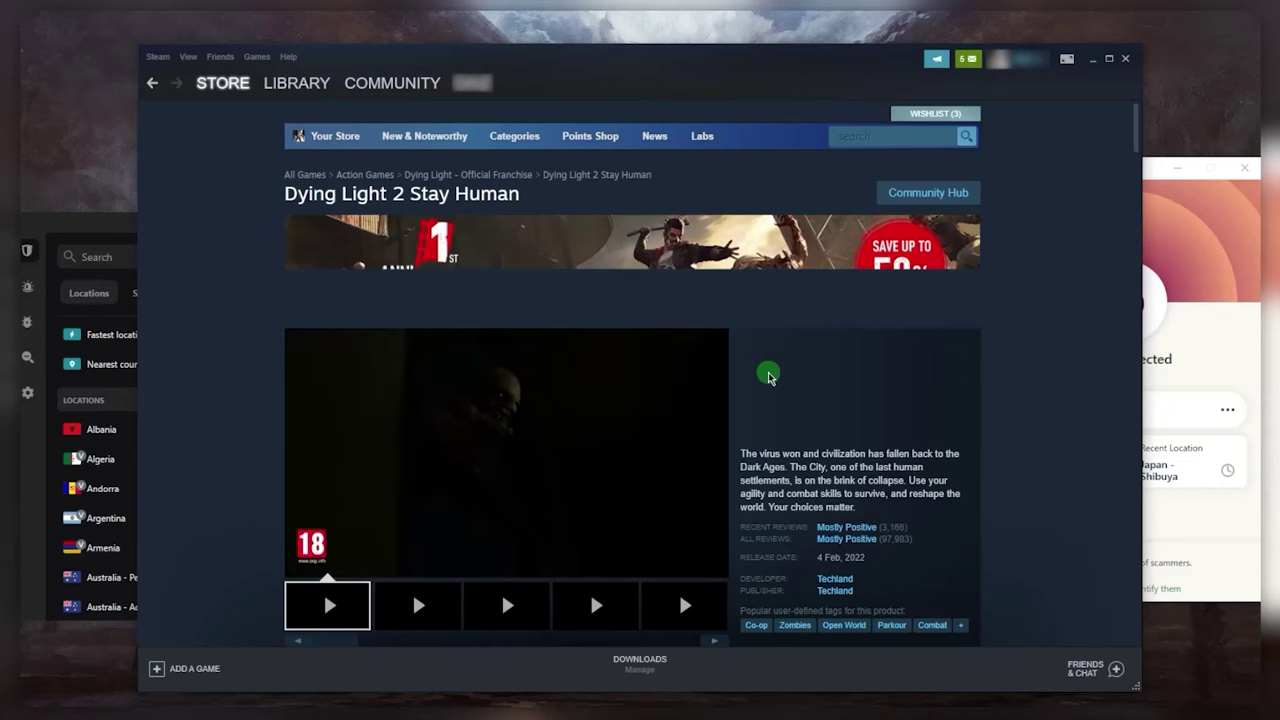
# Step: Examine the Dying Light 2 Stay Human store page, checking the prices and discounts of its editions and bundles
pyautogui.scroll(-1, 801, 375)
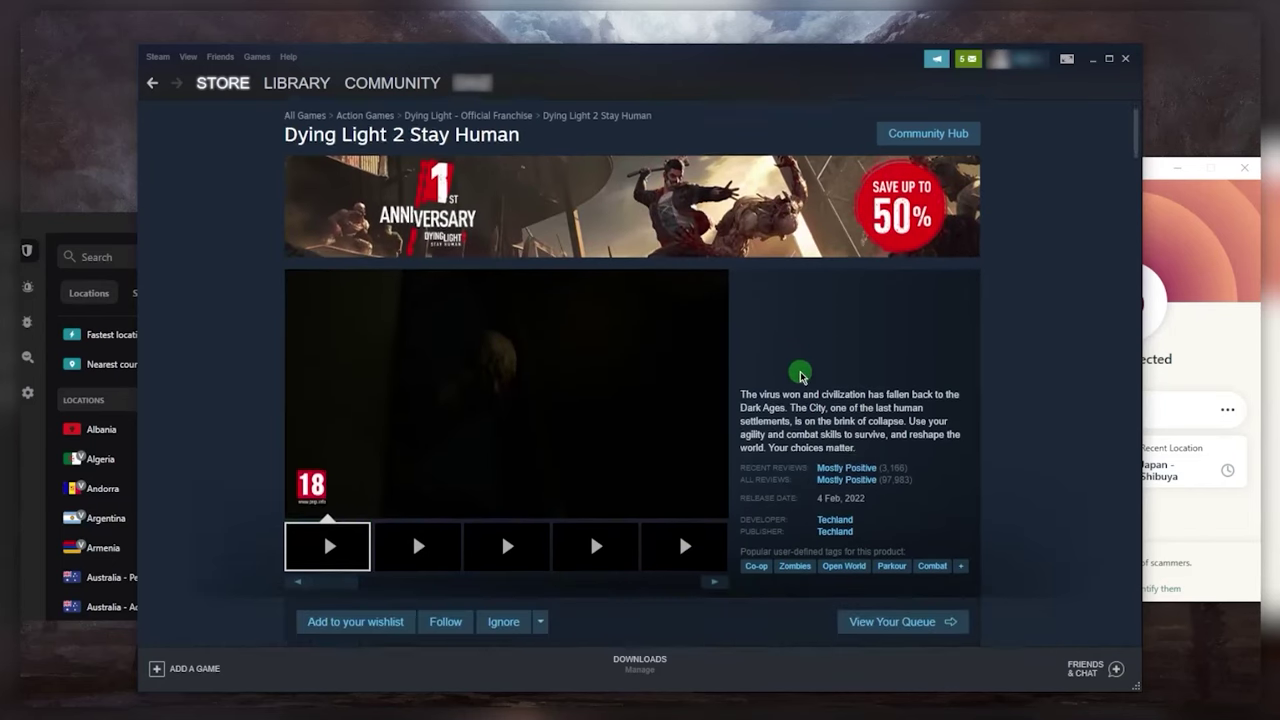
pyautogui.scroll(-5, 801, 375)
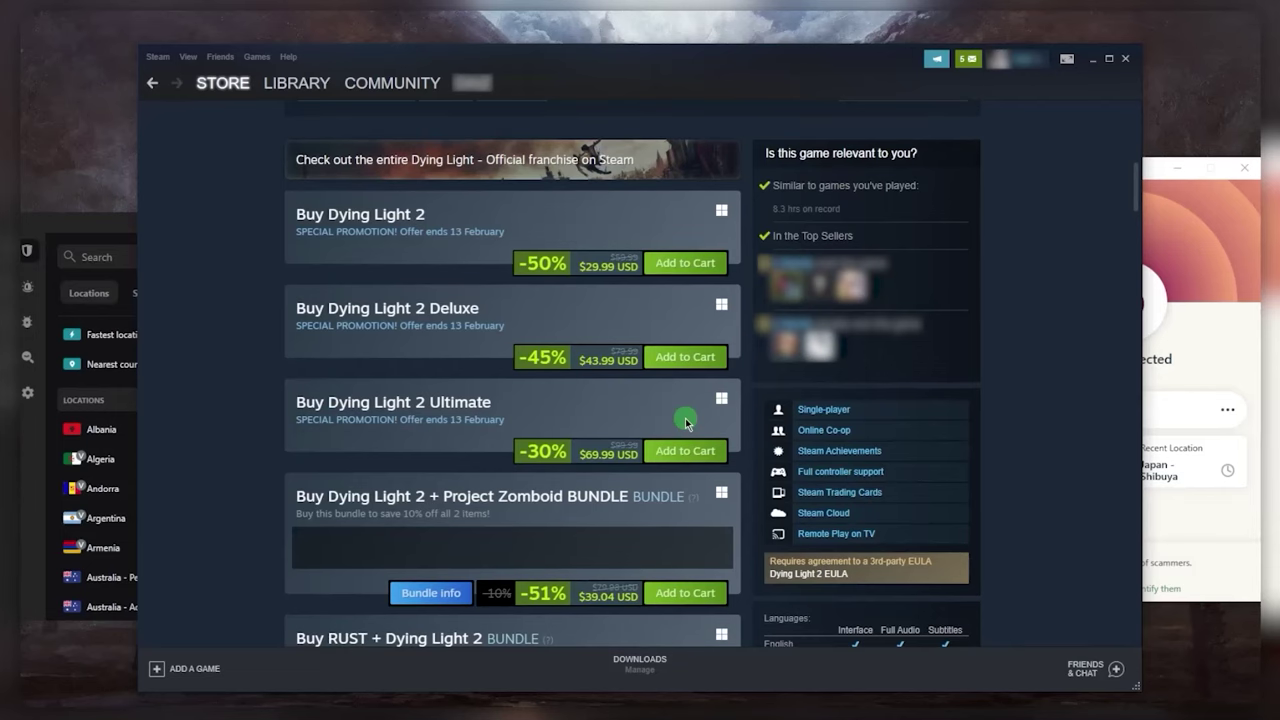
pyautogui.scroll(1, 690, 425)
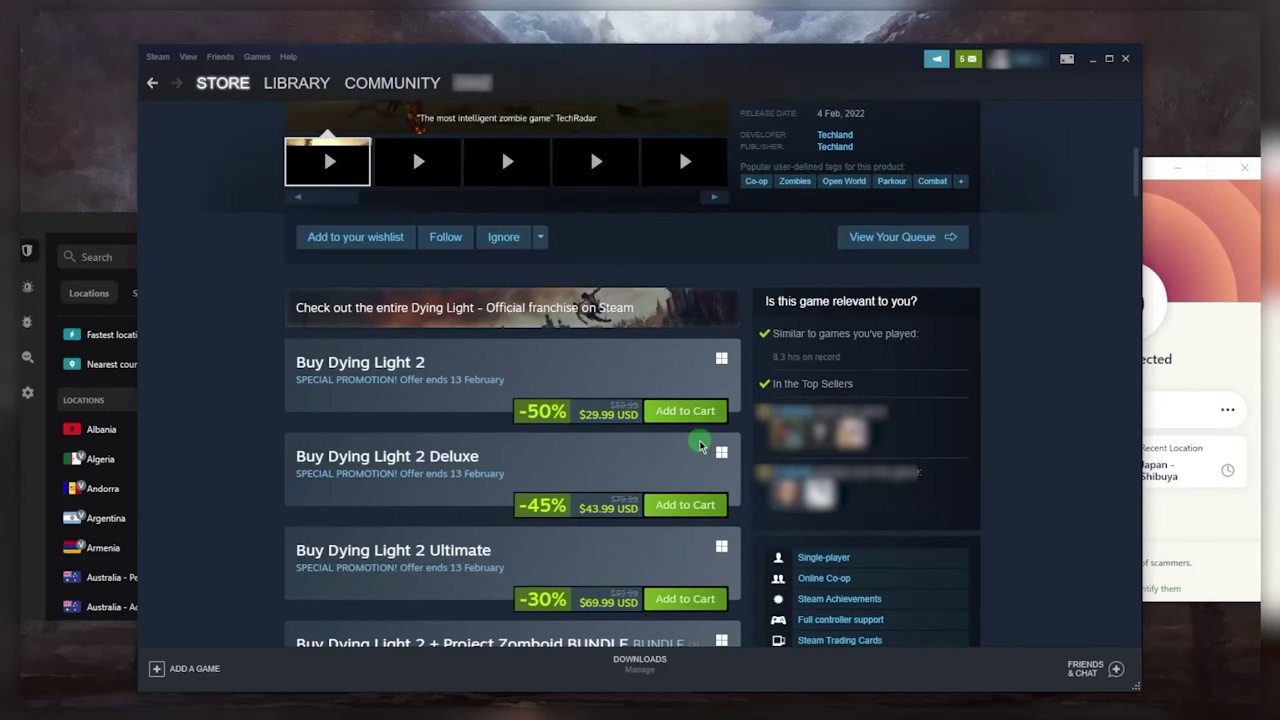
pyautogui.scroll(3, 706, 436)
pyautogui.scroll(1, 748, 432)
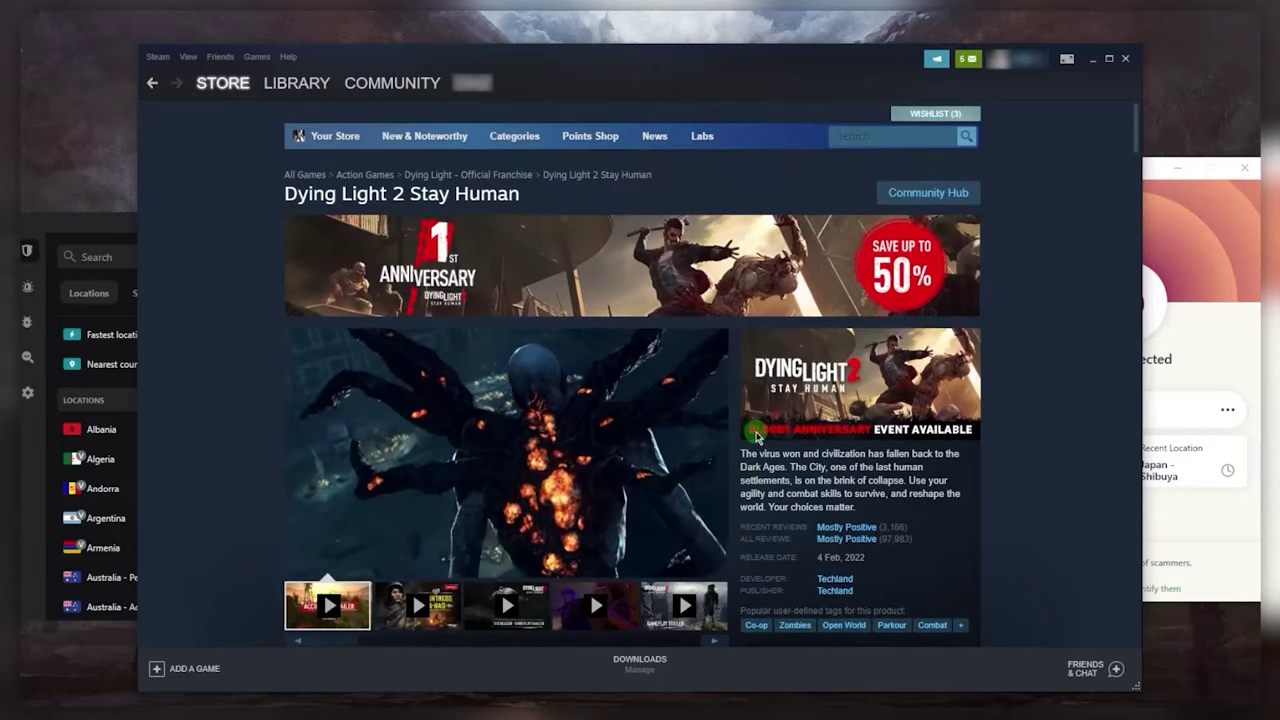
pyautogui.scroll(-3, 770, 431)
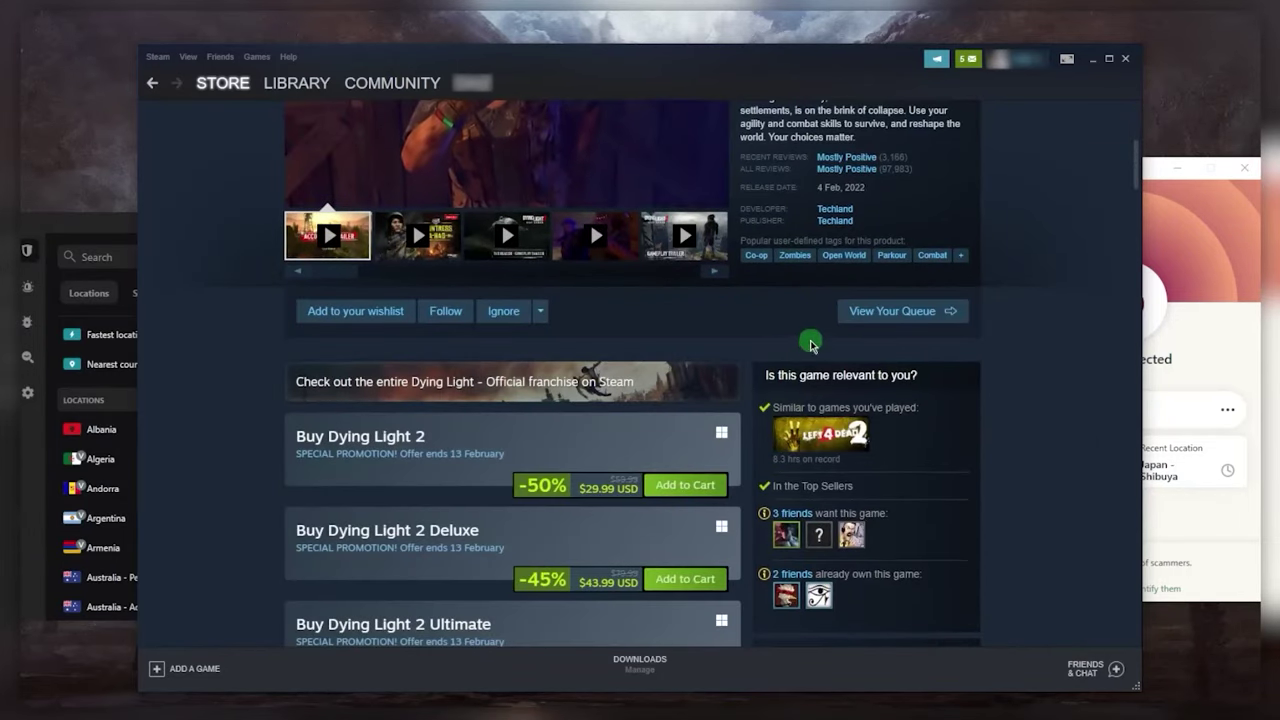
pyautogui.scroll(3, 810, 340)
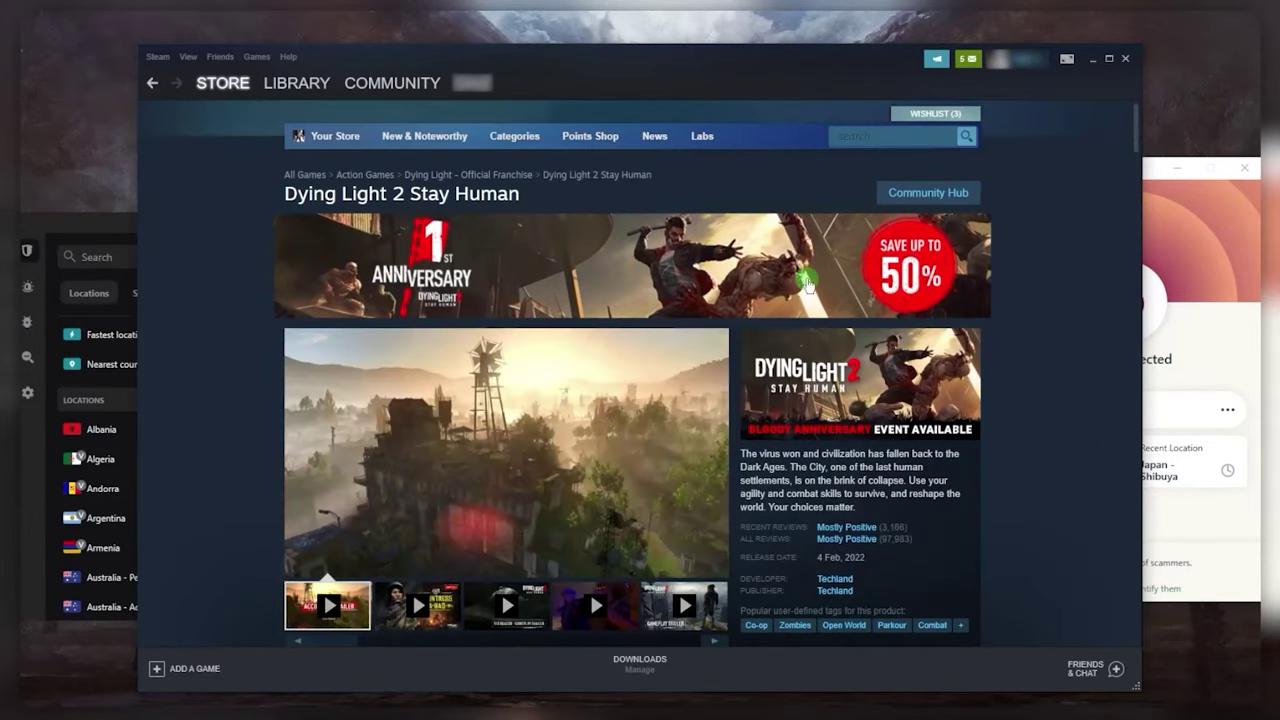
pyautogui.scroll(-4, 812, 295)
pyautogui.scroll(-2, 821, 311)
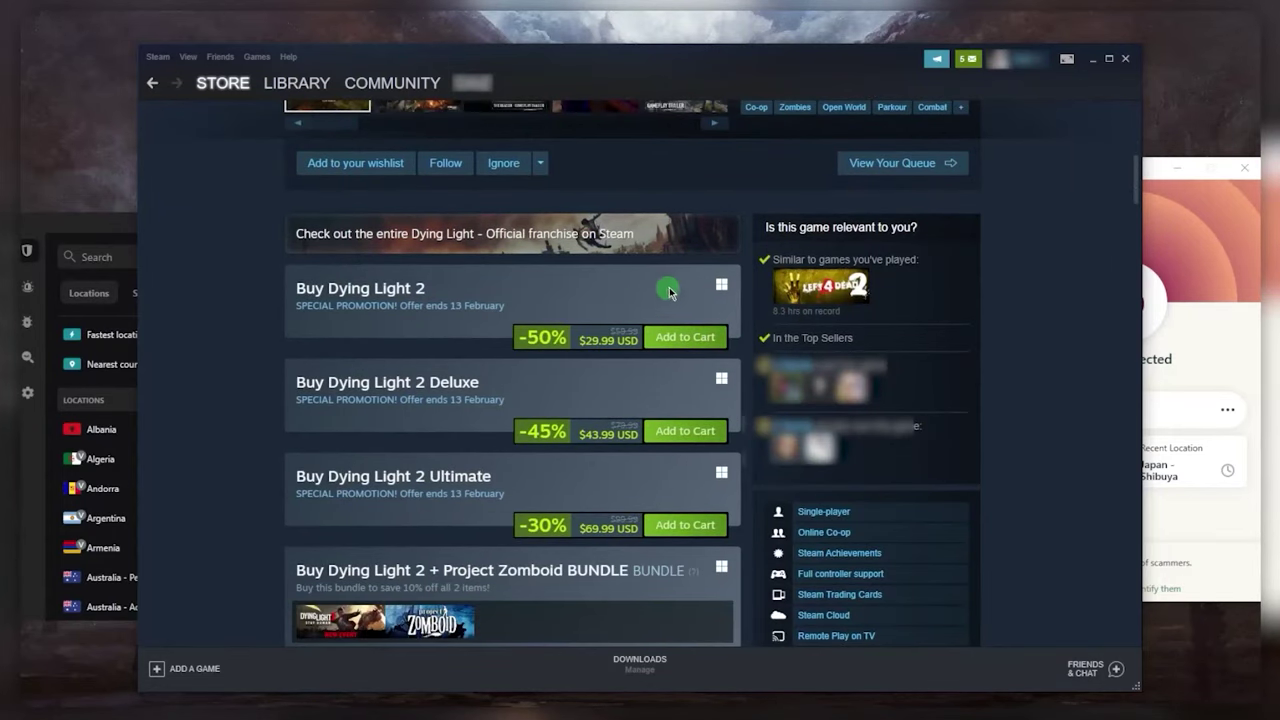
# Step: Close the Steam window and exit Steam completely so that it stops running in the background
pyautogui.click(1126, 61)
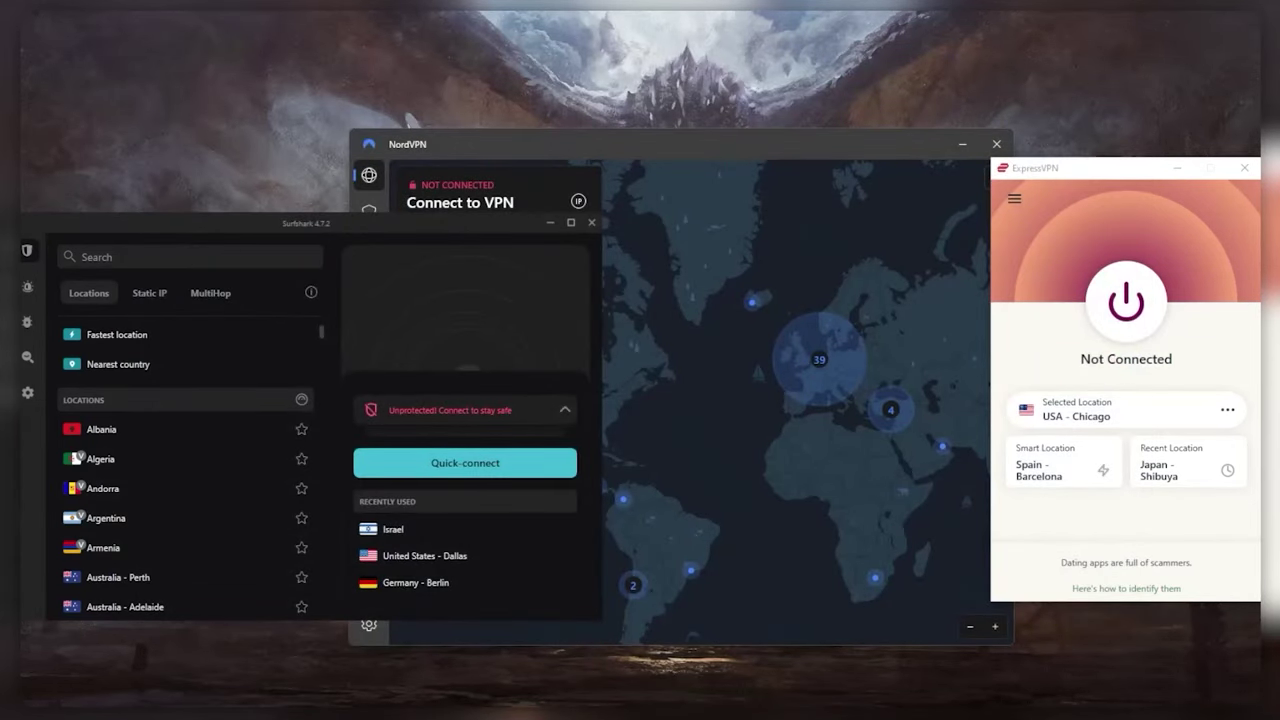
pyautogui.rightClick(1197, 686)
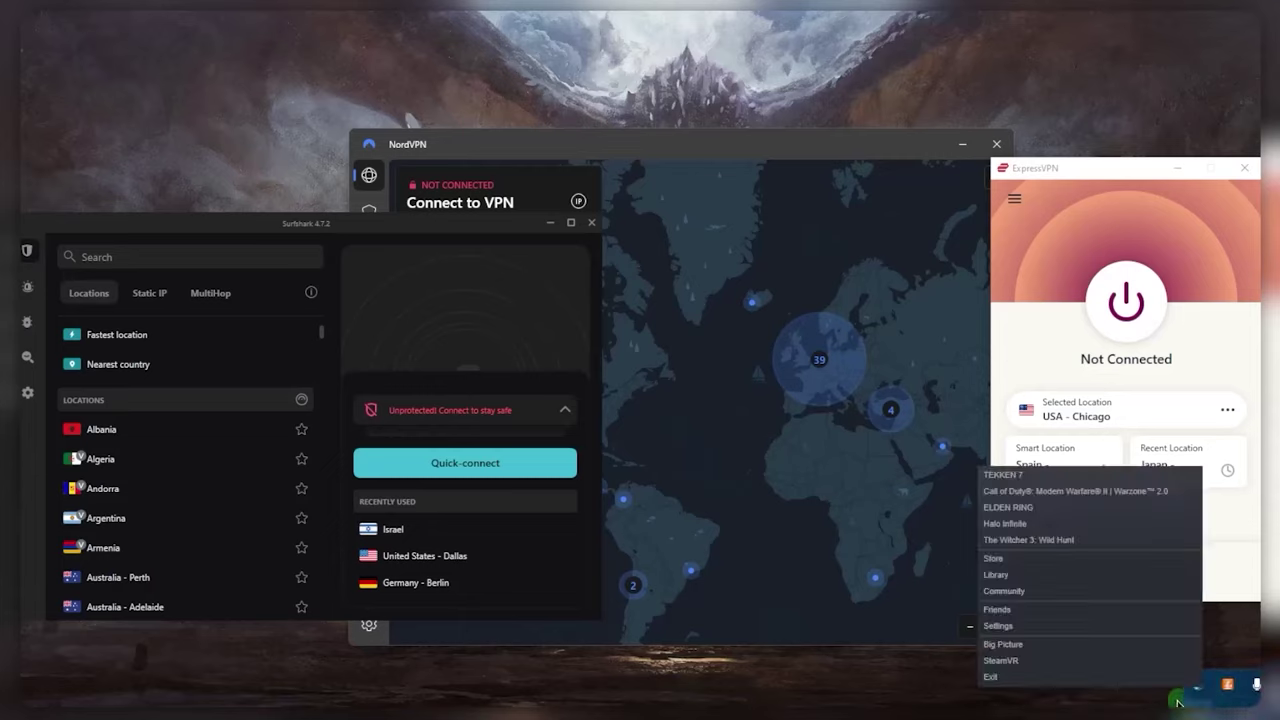
pyautogui.click(1134, 682)
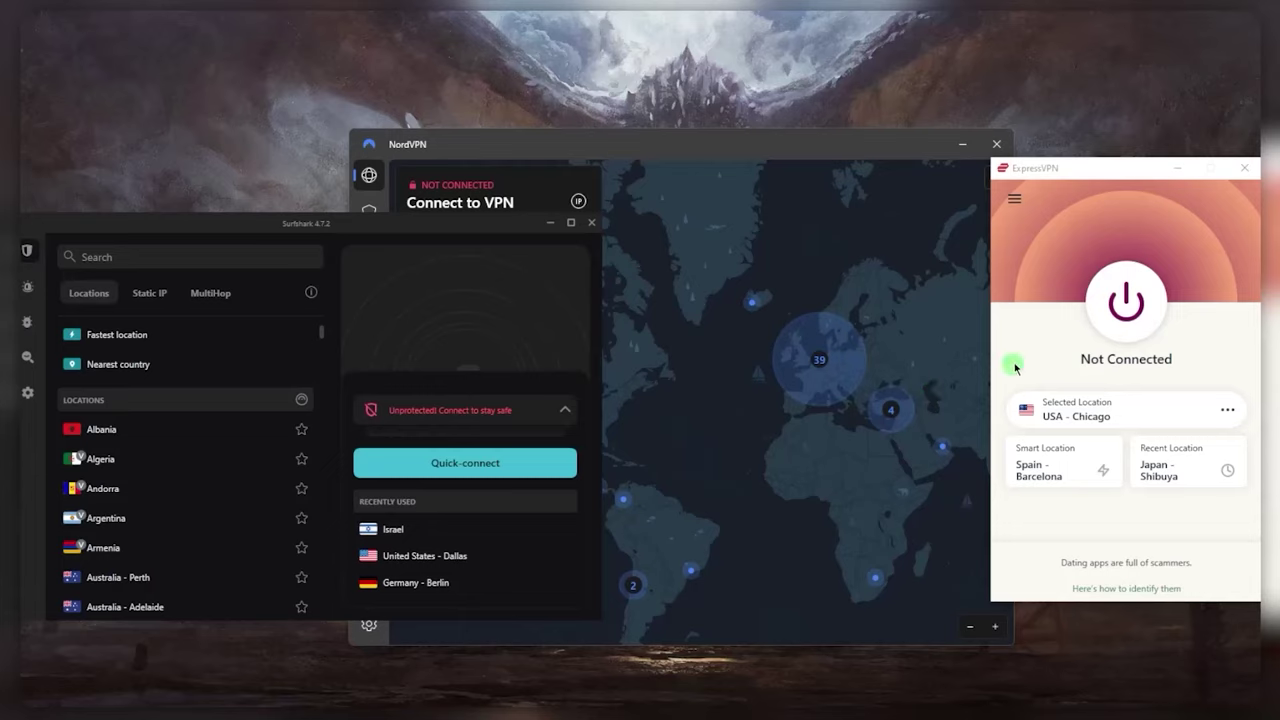
# Step: Move the NordVPN window clear of the ExpressVPN window and bring it in front of Surfshark
pyautogui.click(748, 376)
pyautogui.click(320, 228)
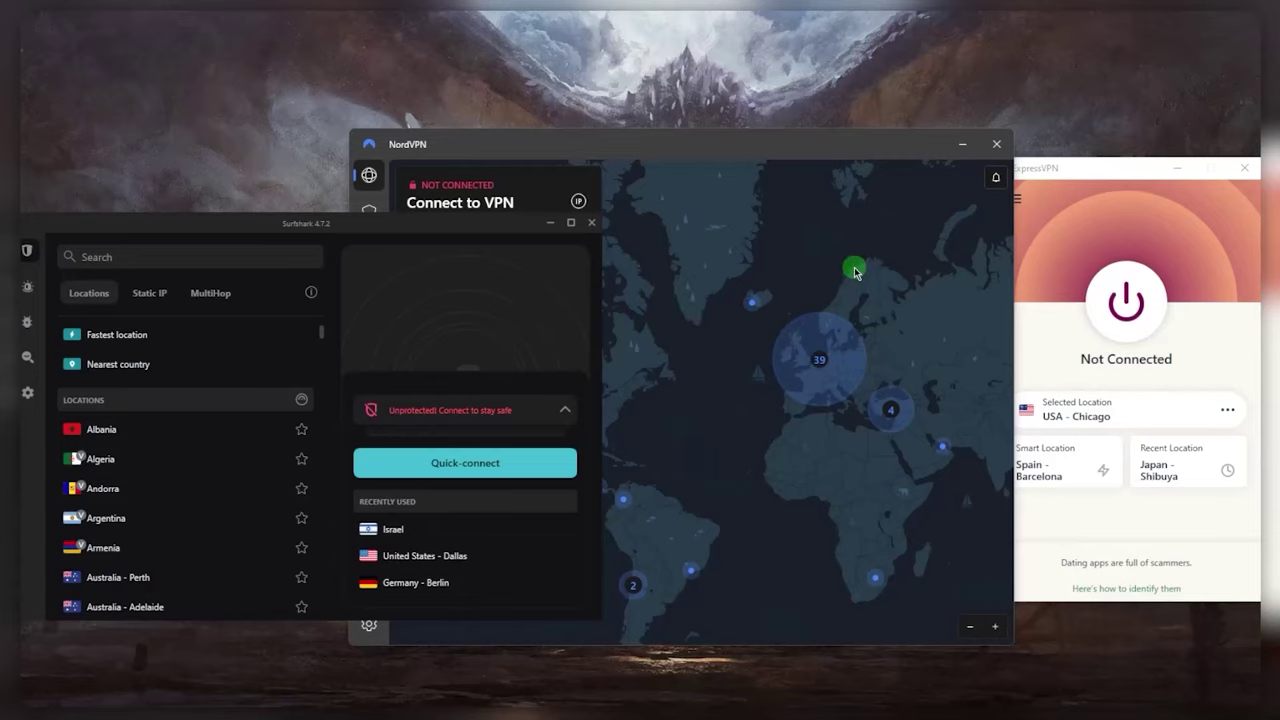
pyautogui.click(1026, 227)
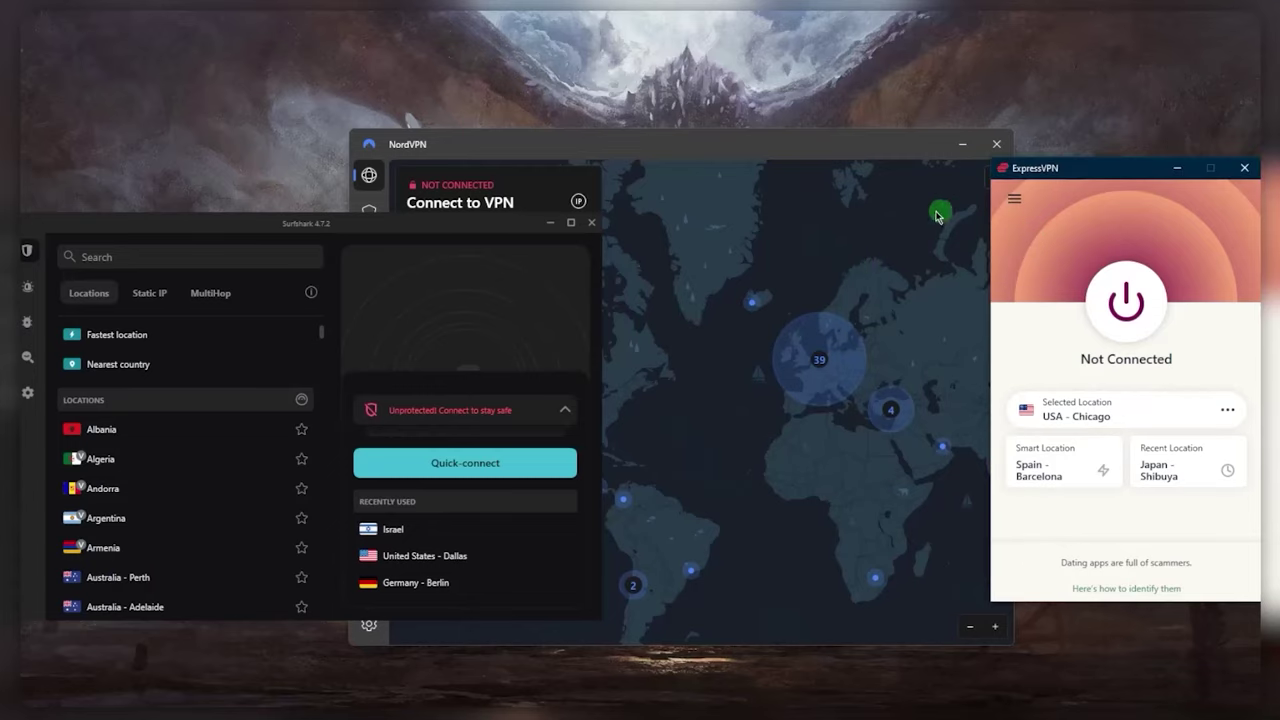
pyautogui.moveTo(808, 152); pyautogui.dragTo(785, 155)
pyautogui.click(1076, 222)
pyautogui.click(793, 257)
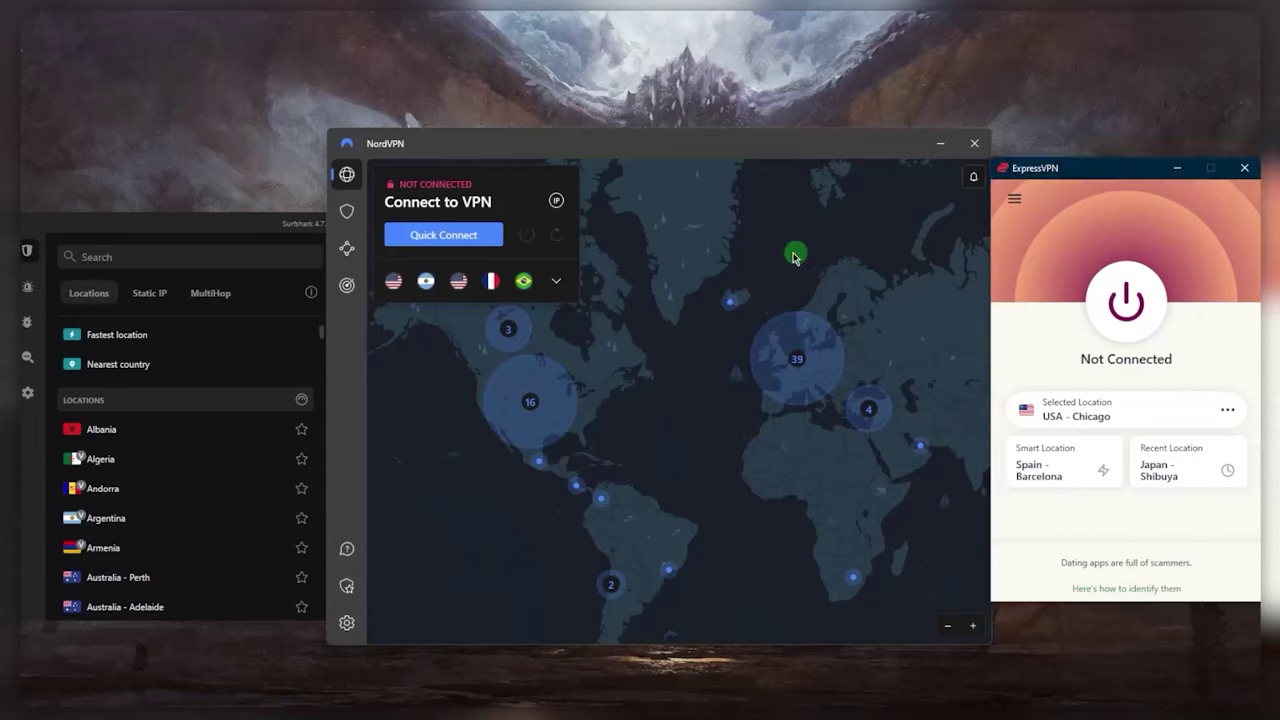
pyautogui.click(281, 240)
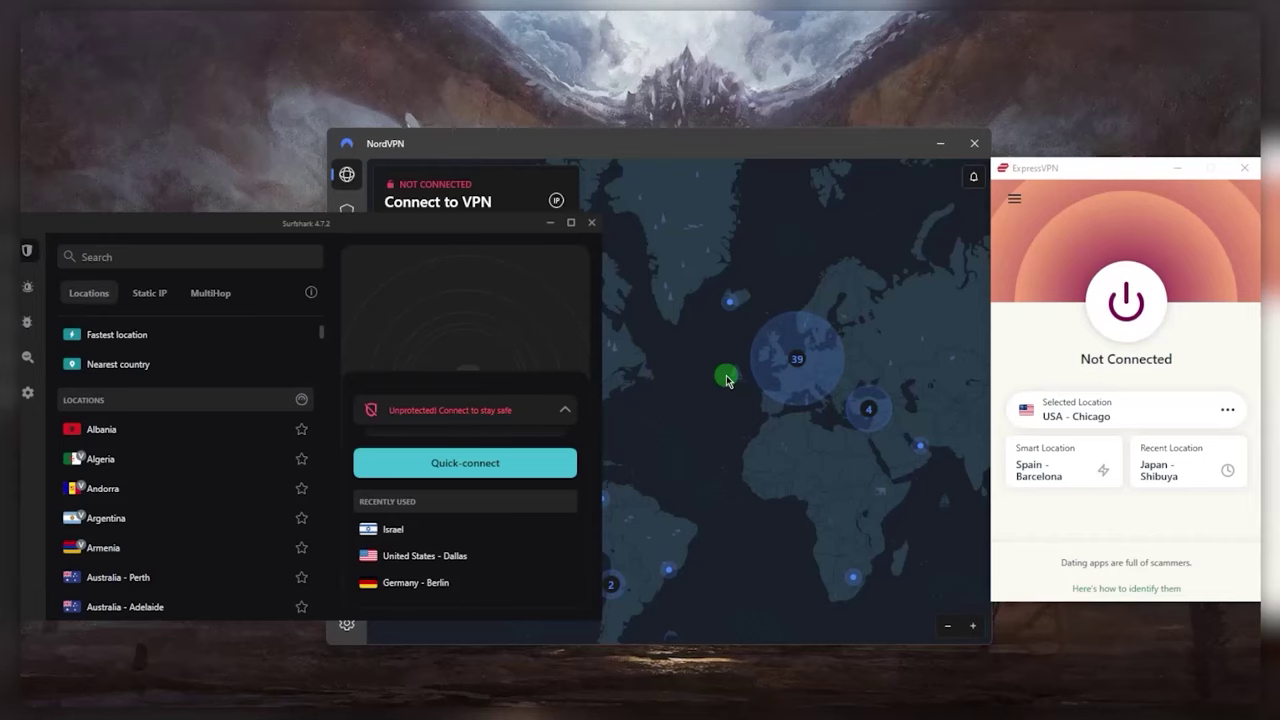
pyautogui.click(727, 380)
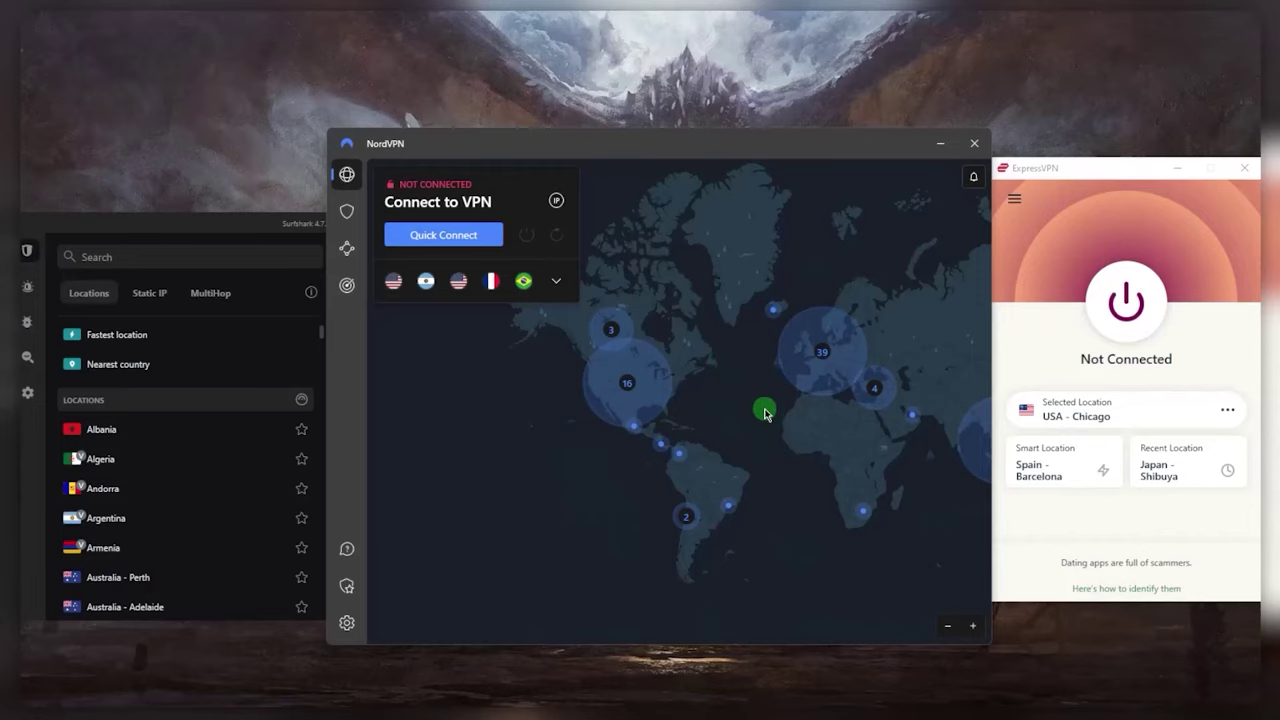
pyautogui.moveTo(763, 406)
pyautogui.mouseDown()
pyautogui.moveTo(740, 406)
pyautogui.moveTo(783, 407)
pyautogui.mouseUp()
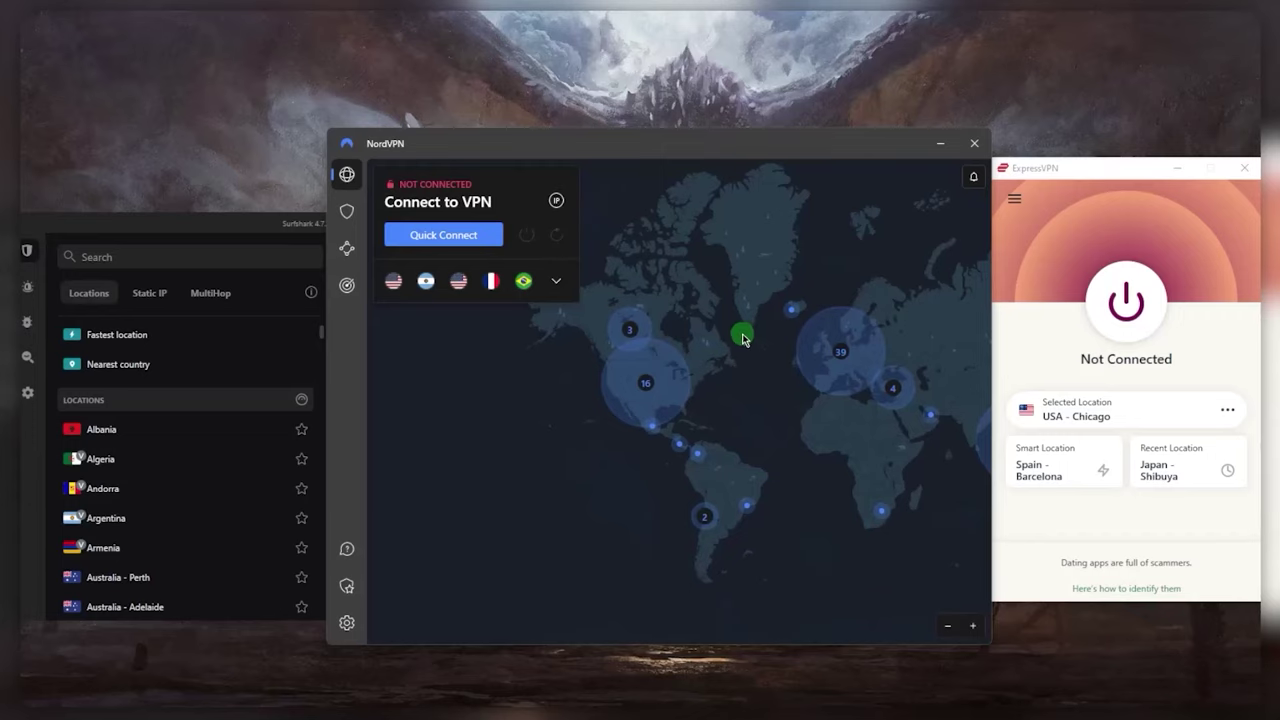
# Step: Connect ExpressVPN to Australia, chosen from the Asia Pacific group among all VPN locations
pyautogui.click(1013, 205)
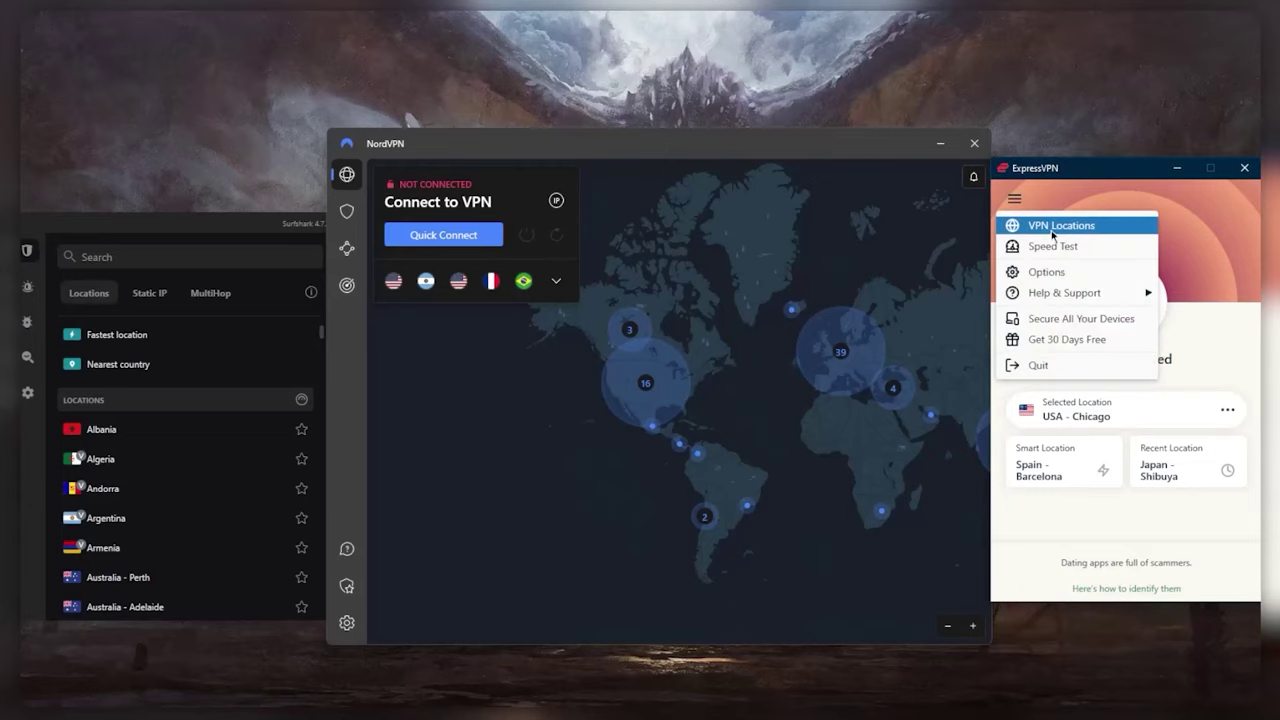
pyautogui.click(1045, 225)
pyautogui.click(905, 244)
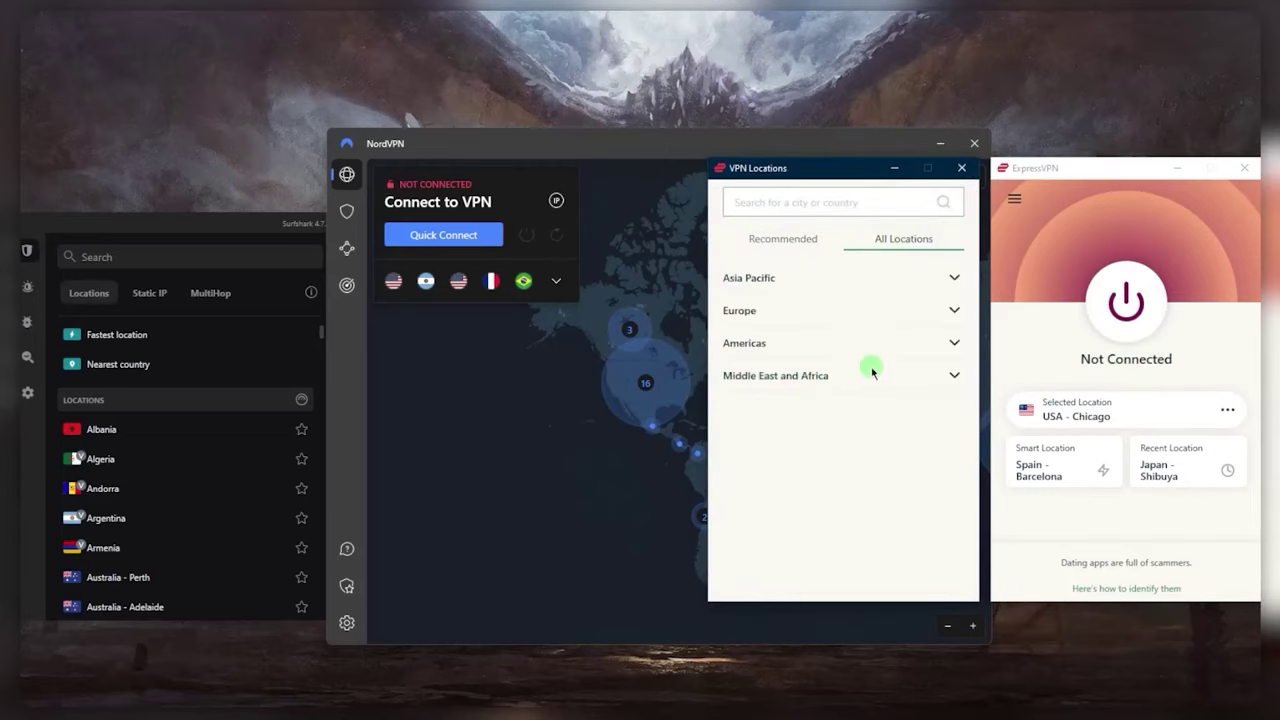
pyautogui.click(947, 285)
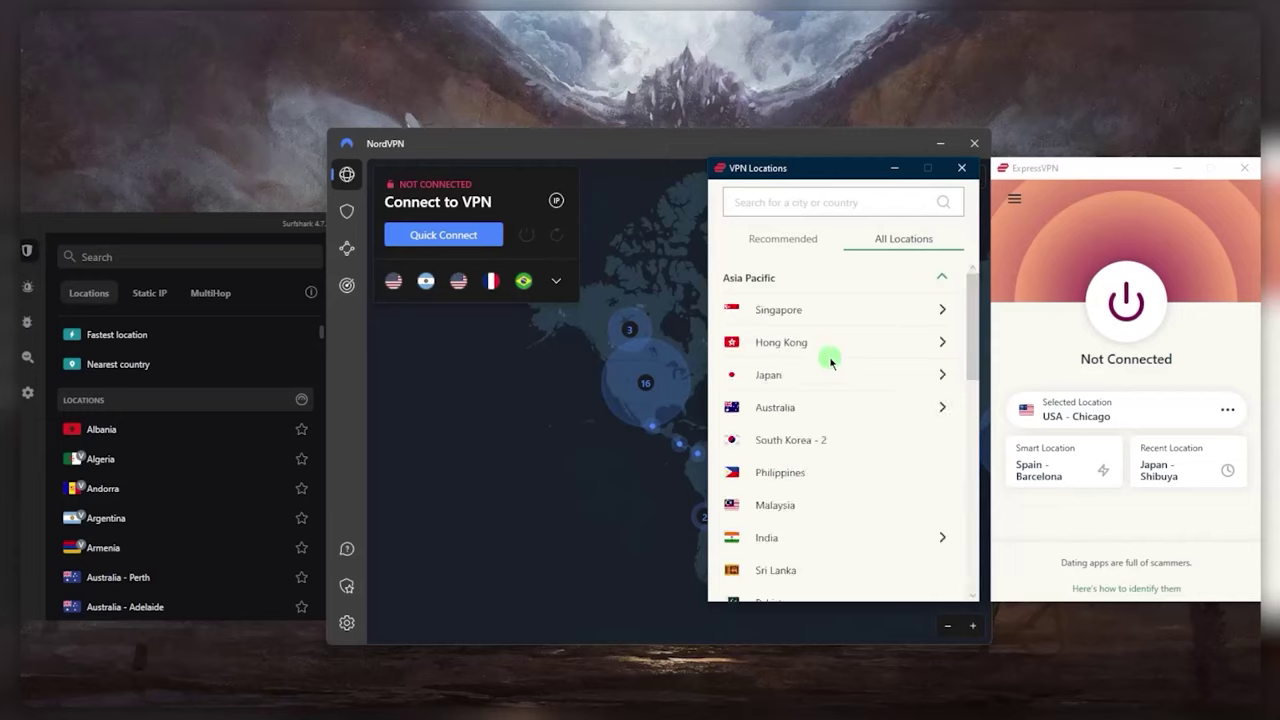
pyautogui.doubleClick(786, 401)
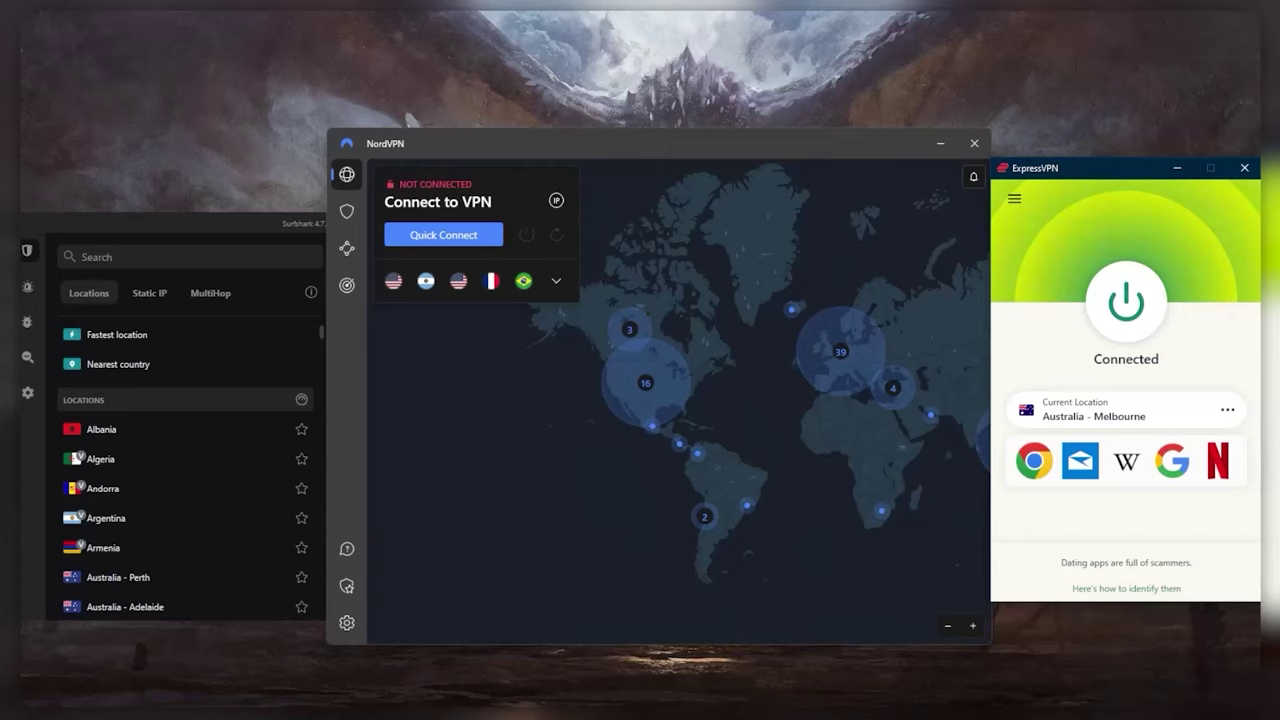
# Step: Reopen Steam, dismiss its popup and look through the special offers on the store front page with ExpressVPN alongside
pyautogui.click(774, 438)
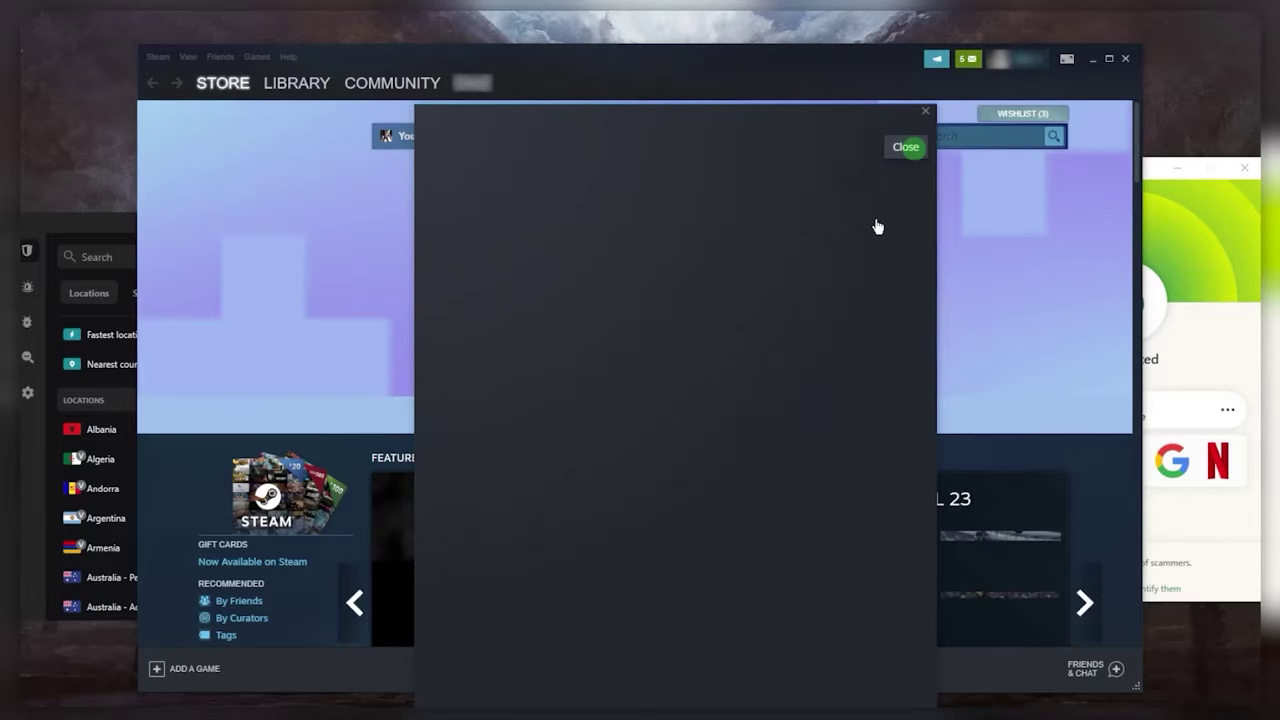
pyautogui.scroll(-6, 729, 220)
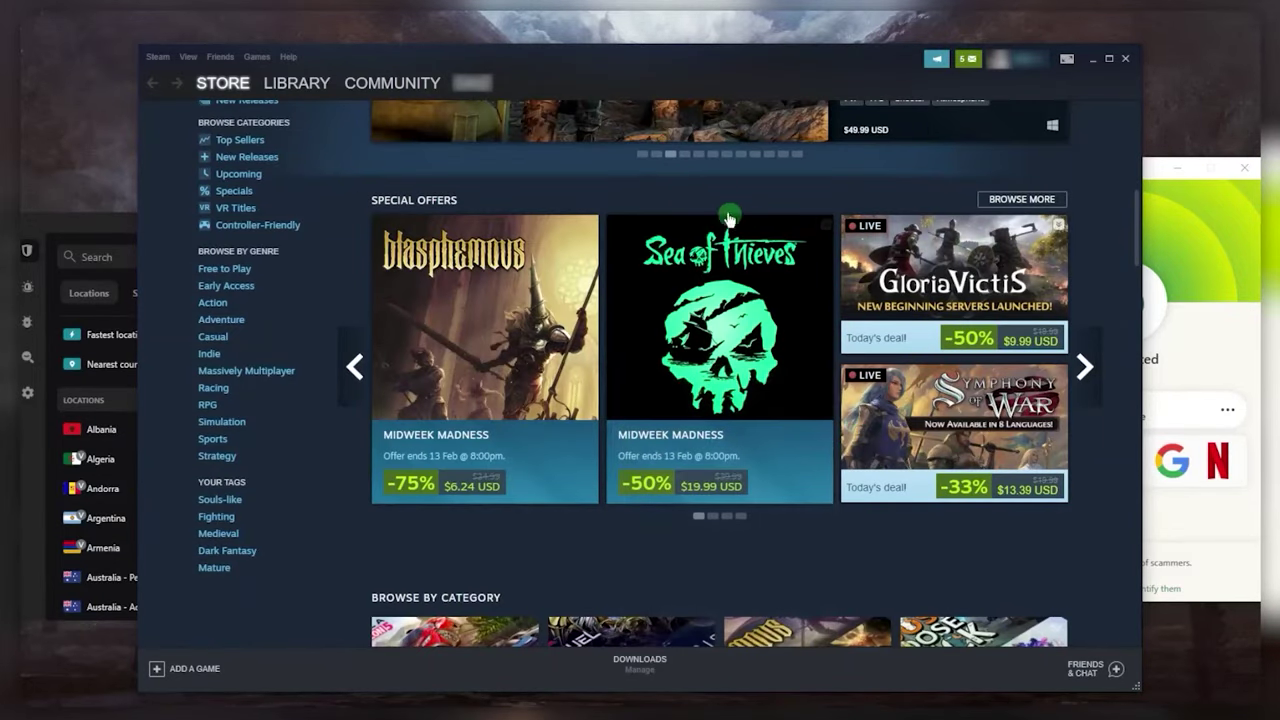
pyautogui.scroll(-3, 776, 423)
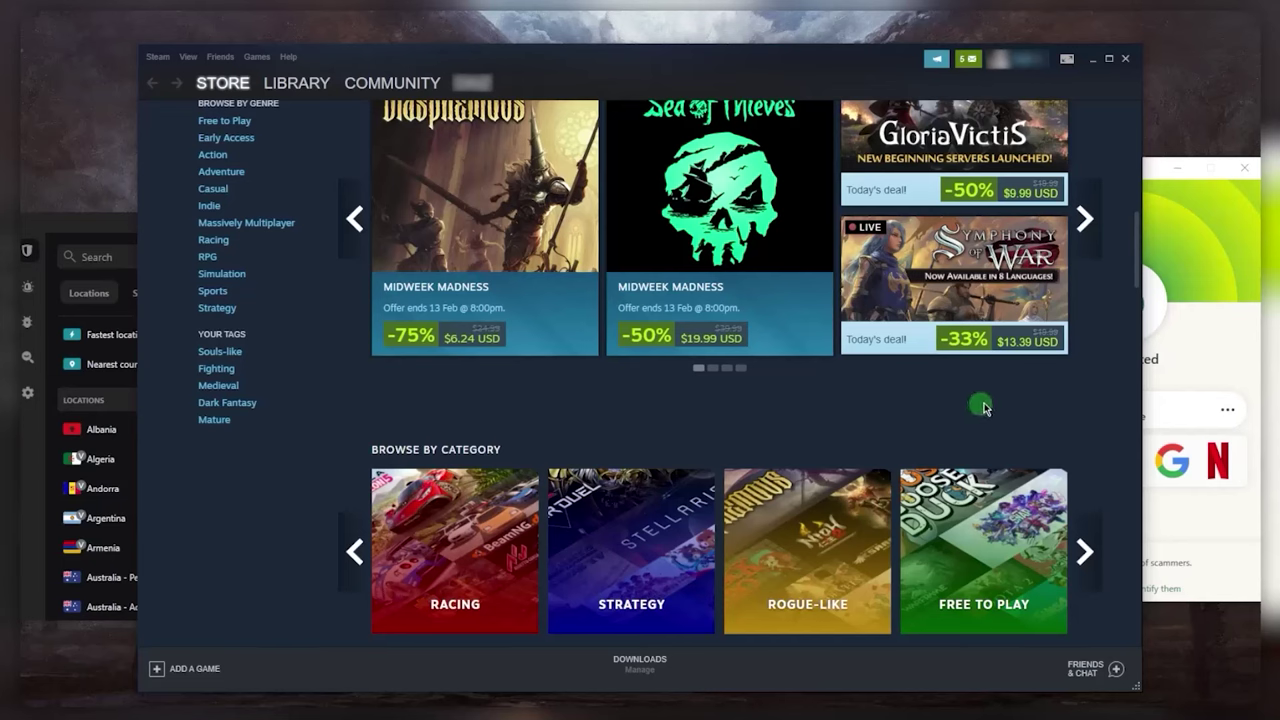
pyautogui.click(1206, 356)
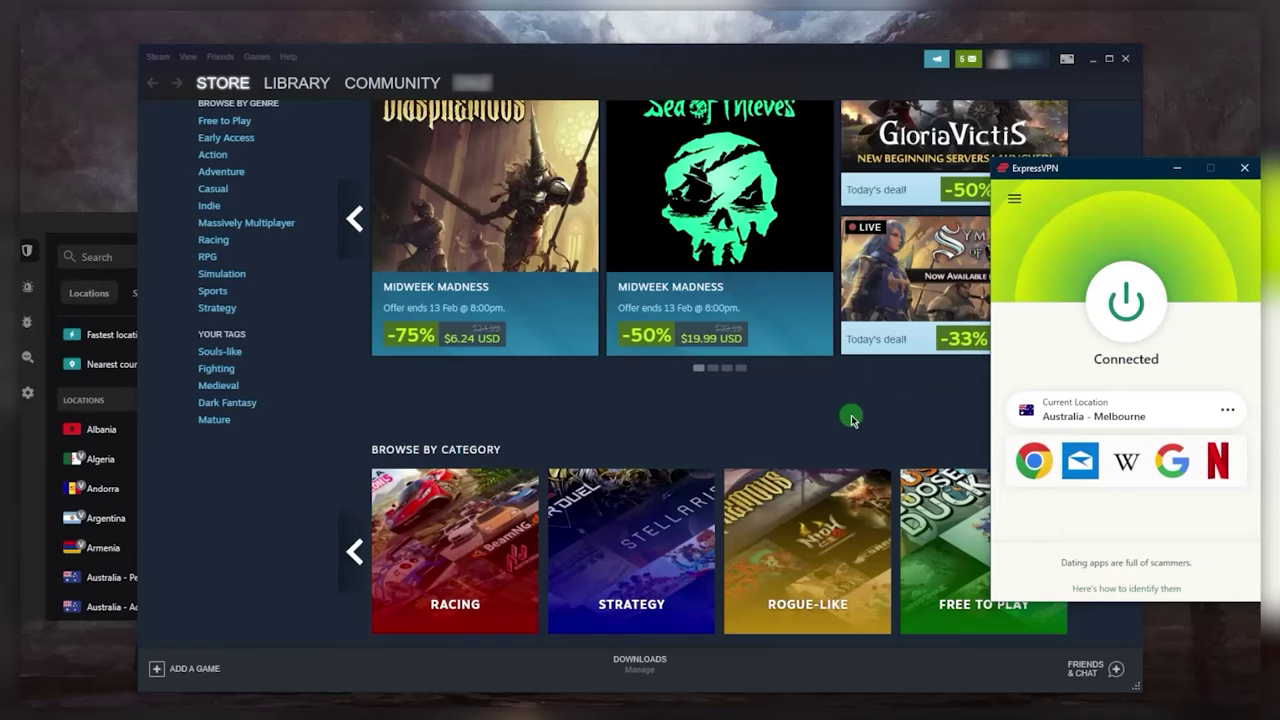
pyautogui.scroll(1, 851, 420)
pyautogui.scroll(-1, 848, 480)
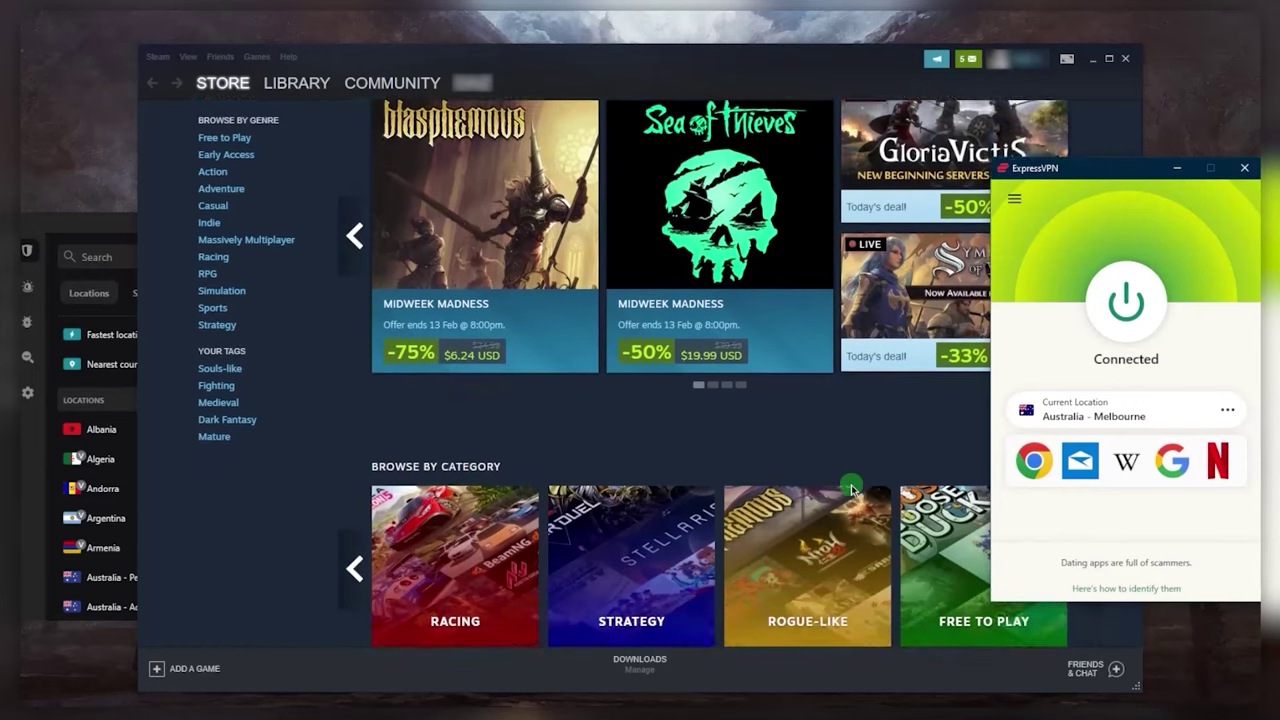
pyautogui.scroll(1, 790, 448)
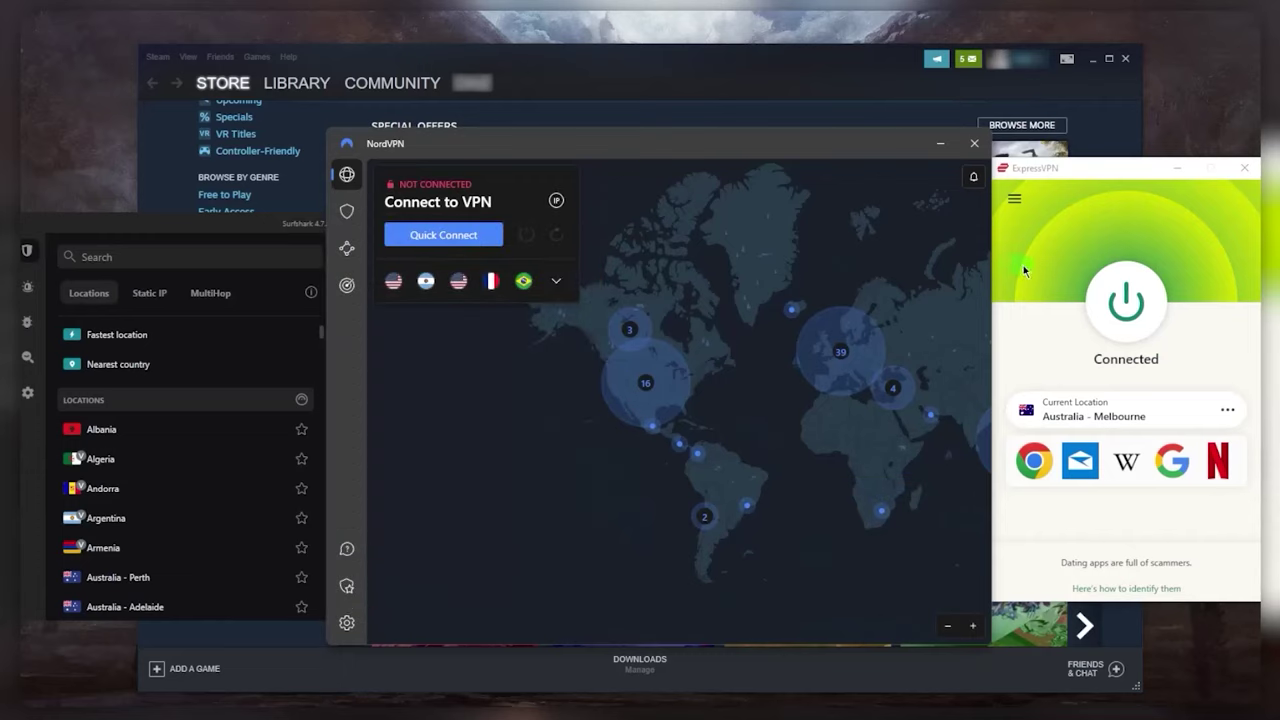
pyautogui.click(305, 231)
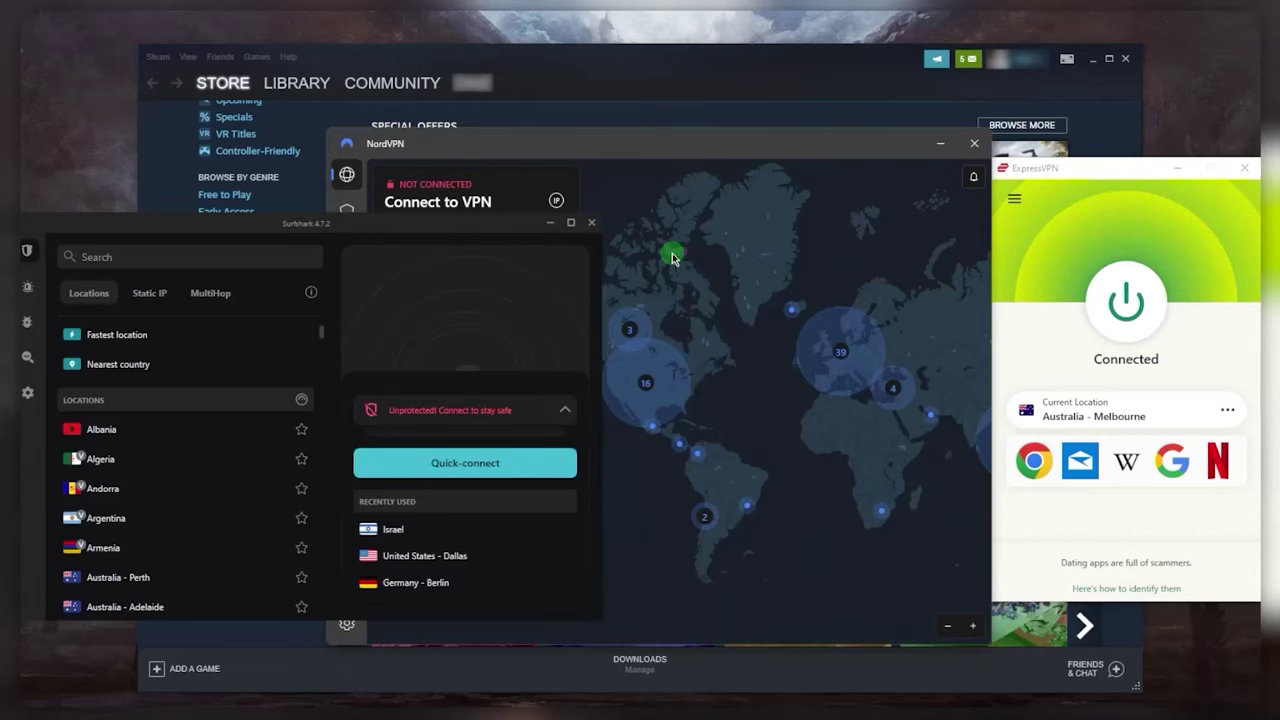
pyautogui.click(1035, 224)
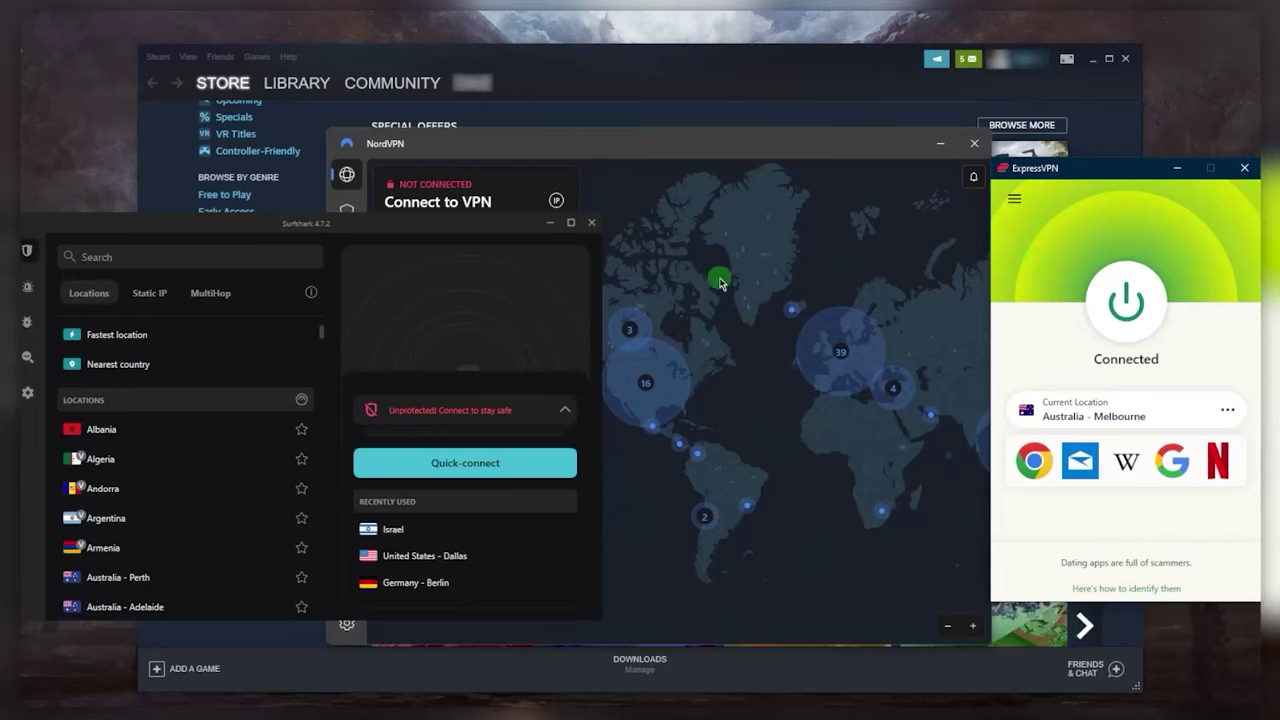
# Step: Switch to NordVPN and expand its server list to show the specialty servers and countries
pyautogui.click(655, 270)
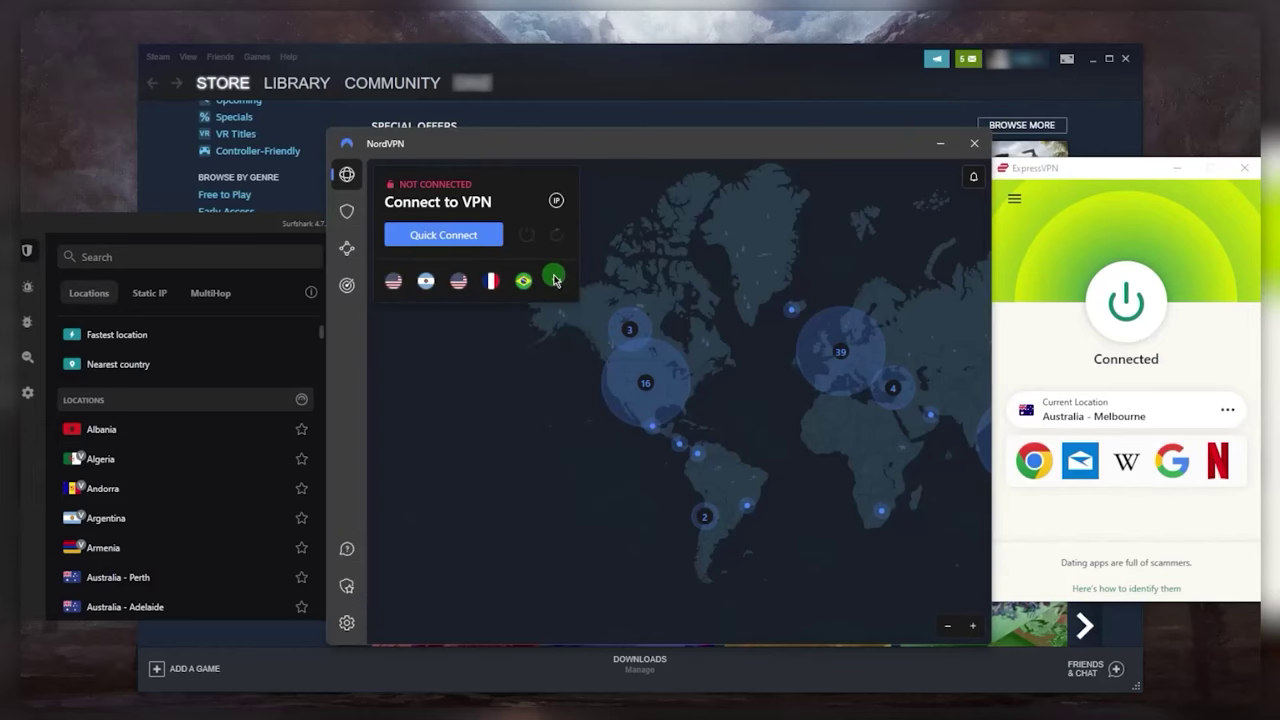
pyautogui.click(556, 281)
pyautogui.click(346, 211)
pyautogui.click(346, 248)
pyautogui.click(346, 285)
pyautogui.click(346, 174)
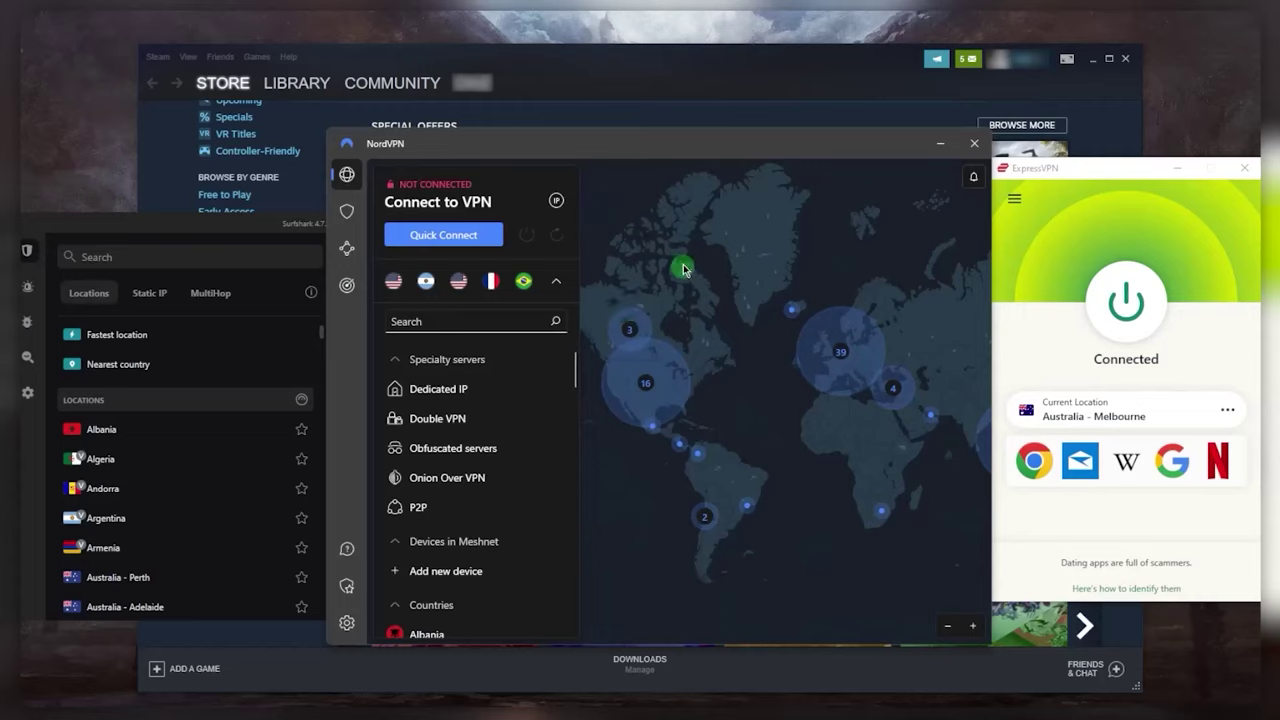
pyautogui.click(296, 230)
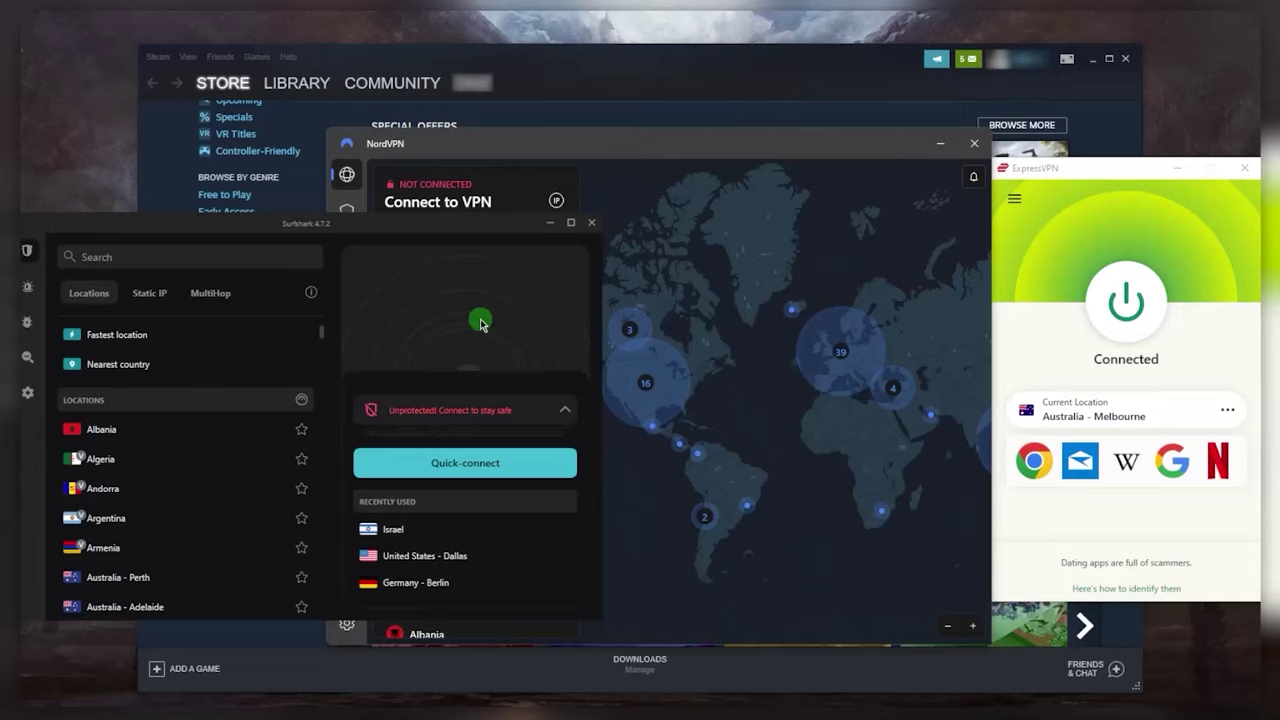
pyautogui.click(608, 245)
pyautogui.click(300, 224)
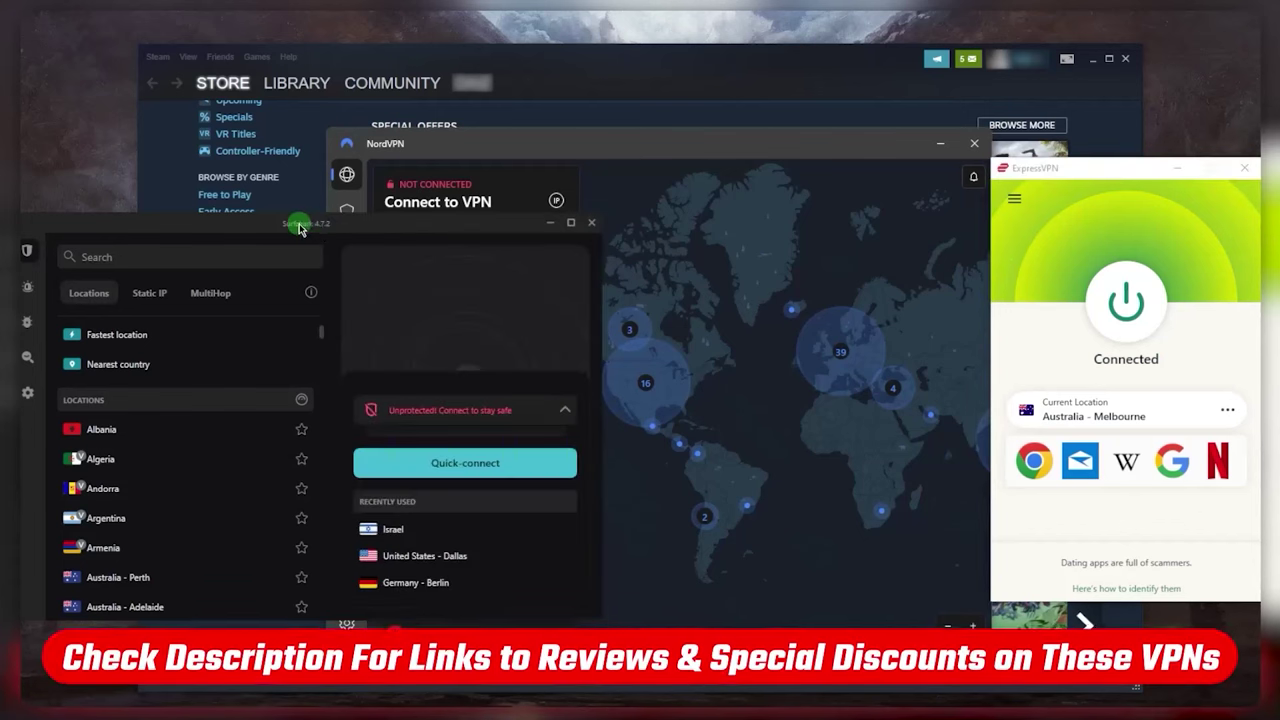